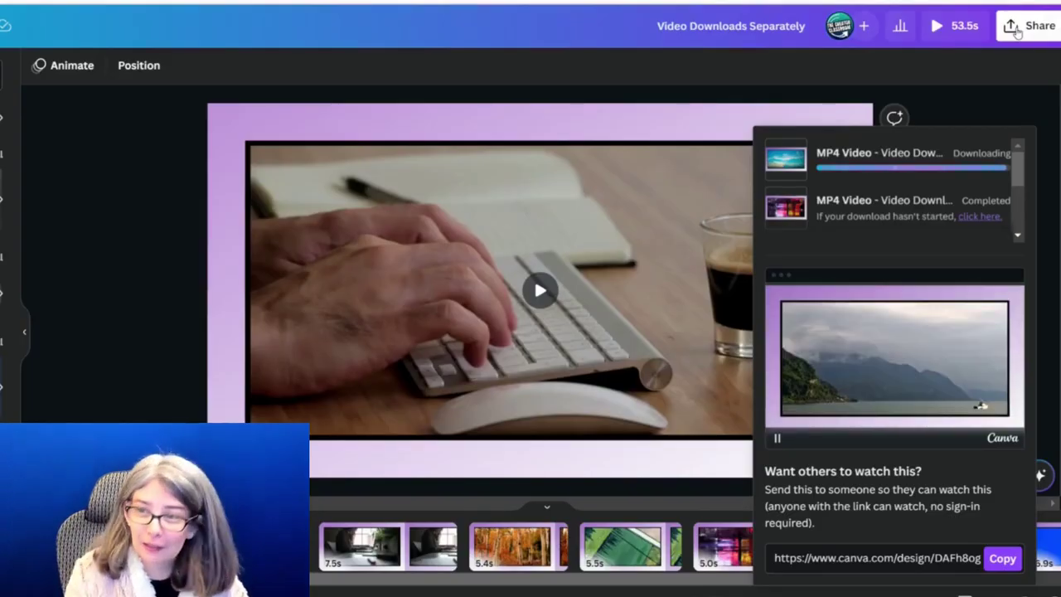
Download Page 7 on its own as an MP4 video.
left_click(1015, 27)
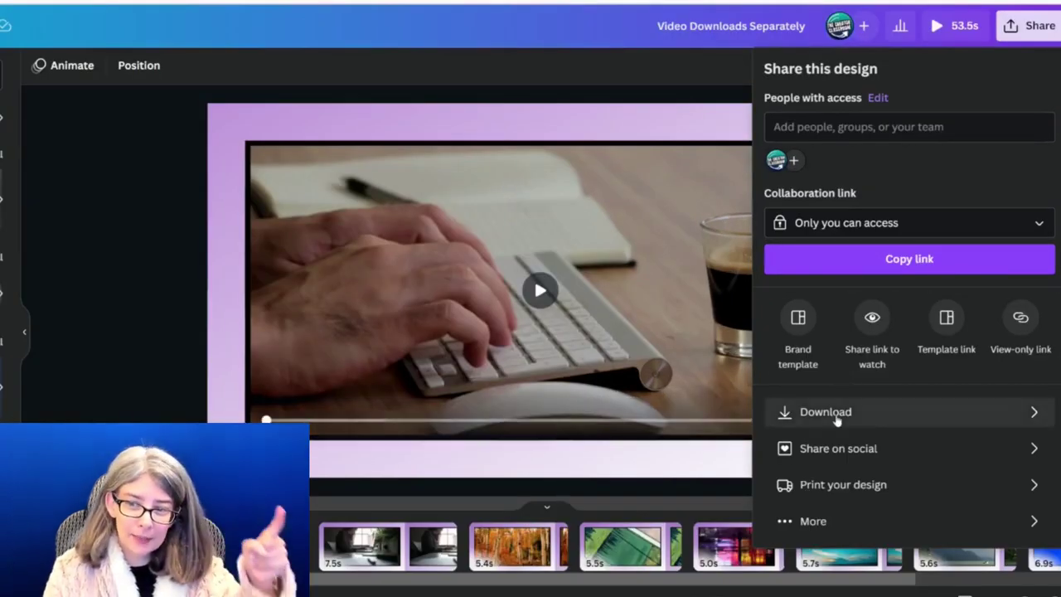
left_click(838, 419)
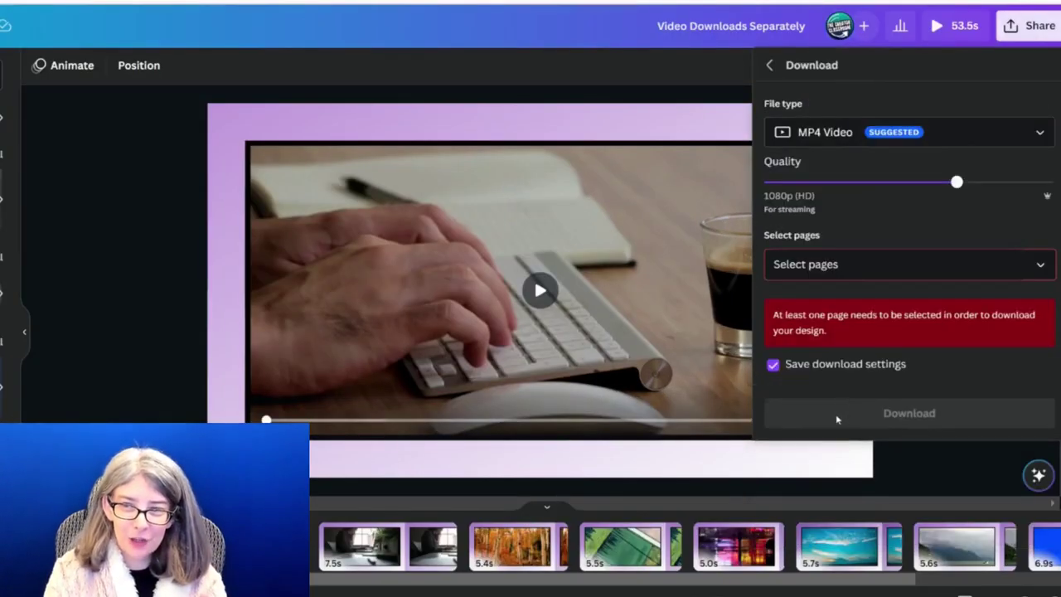
left_click(859, 267)
scroll(865, 327, "down", 4)
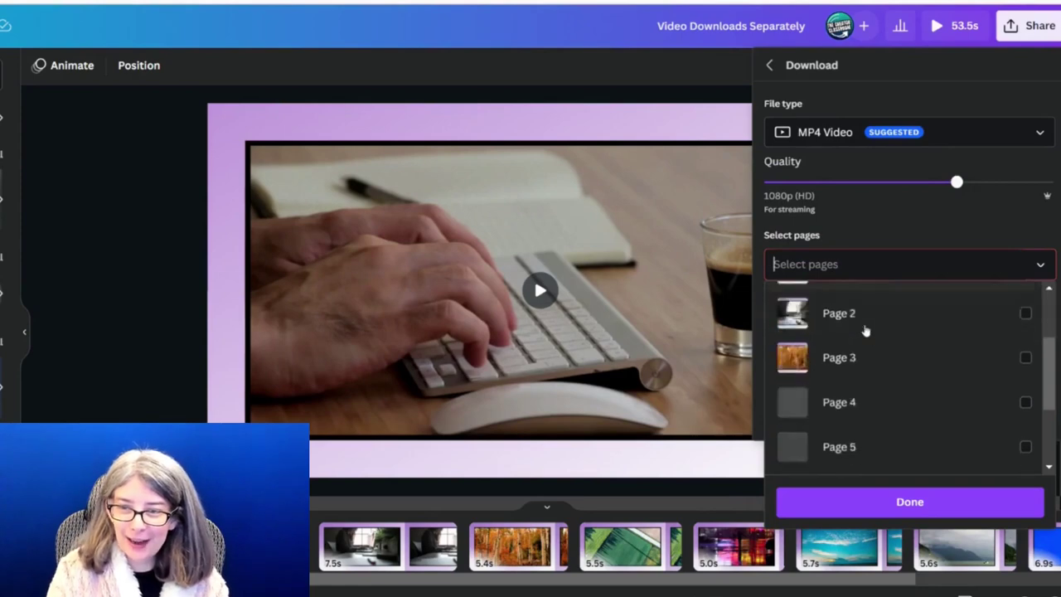
left_click(853, 406)
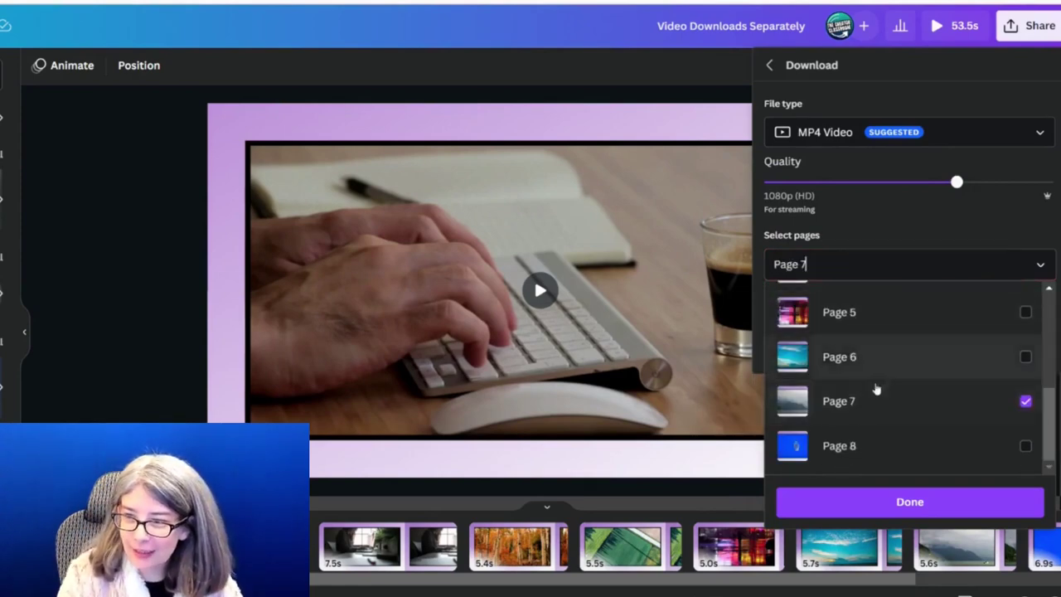
left_click(875, 505)
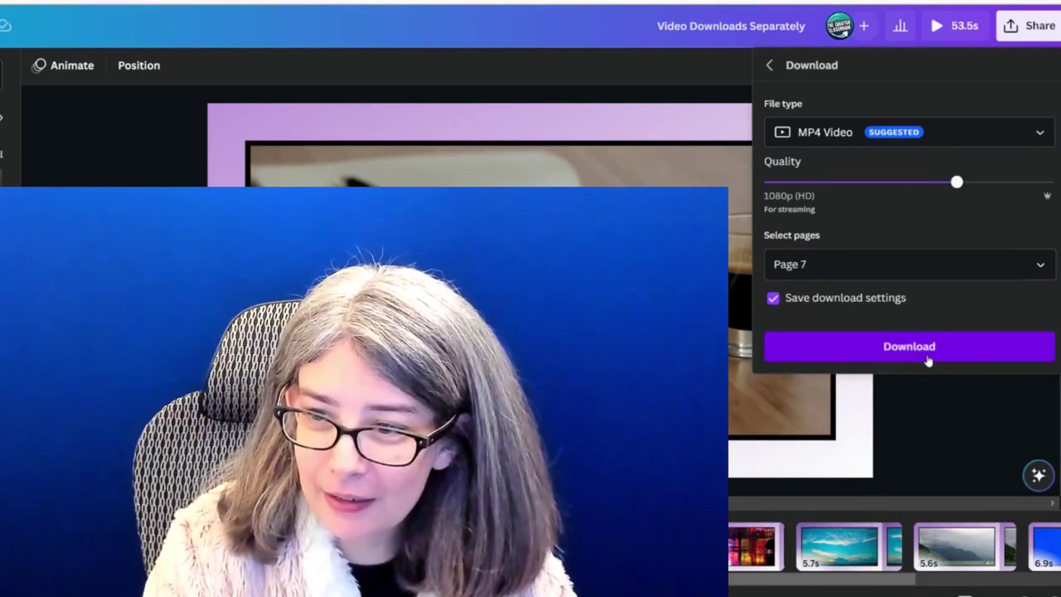
left_click(929, 355)
Change the MP4 download's page selection from Page 7 to Page 8 only.
left_click(1015, 28)
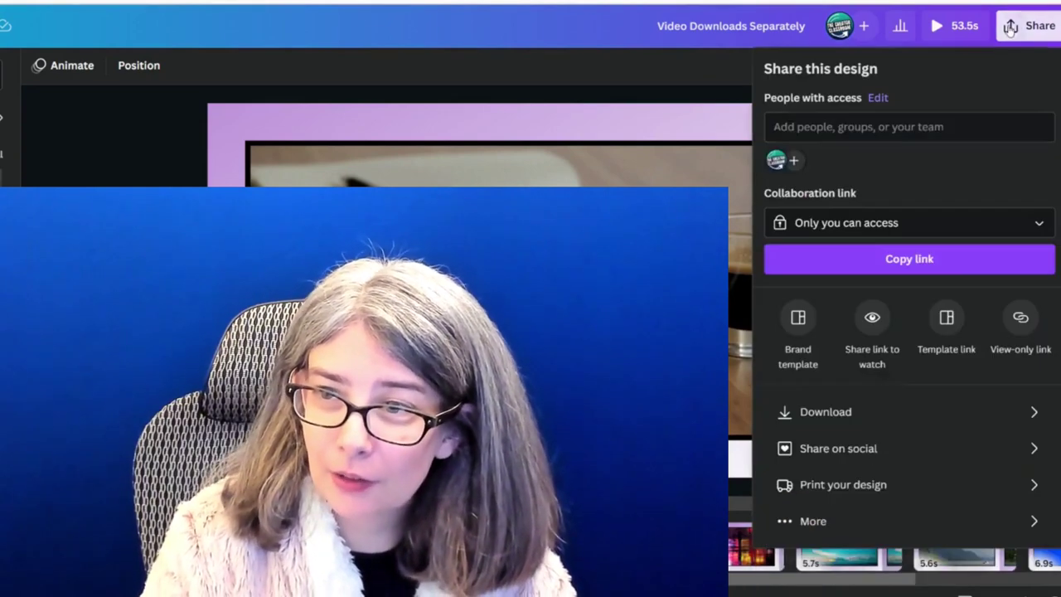
left_click(858, 412)
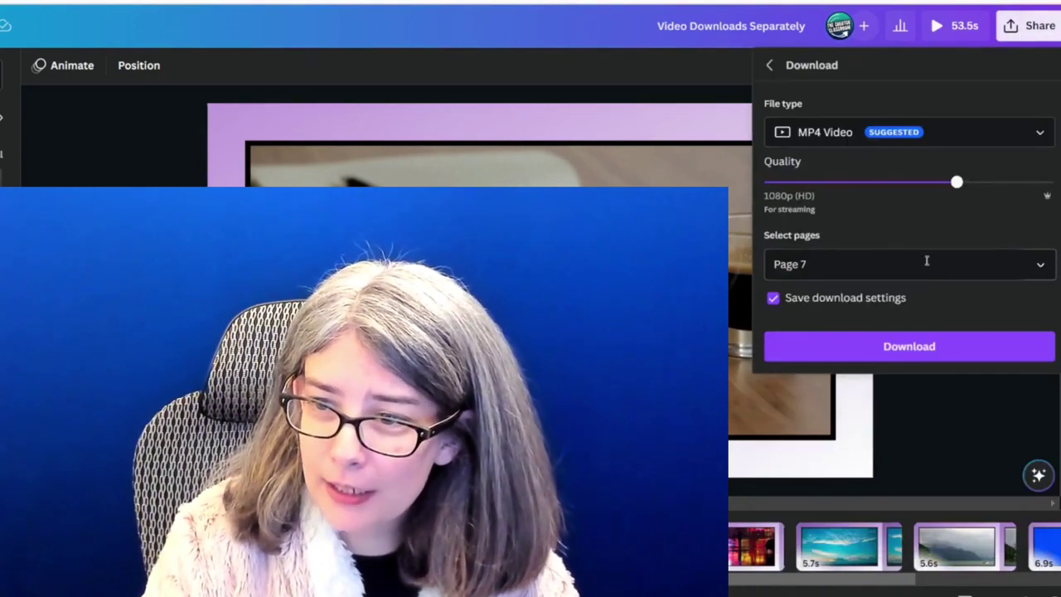
left_click(923, 263)
scroll(940, 362, "down", 5)
left_click(944, 414)
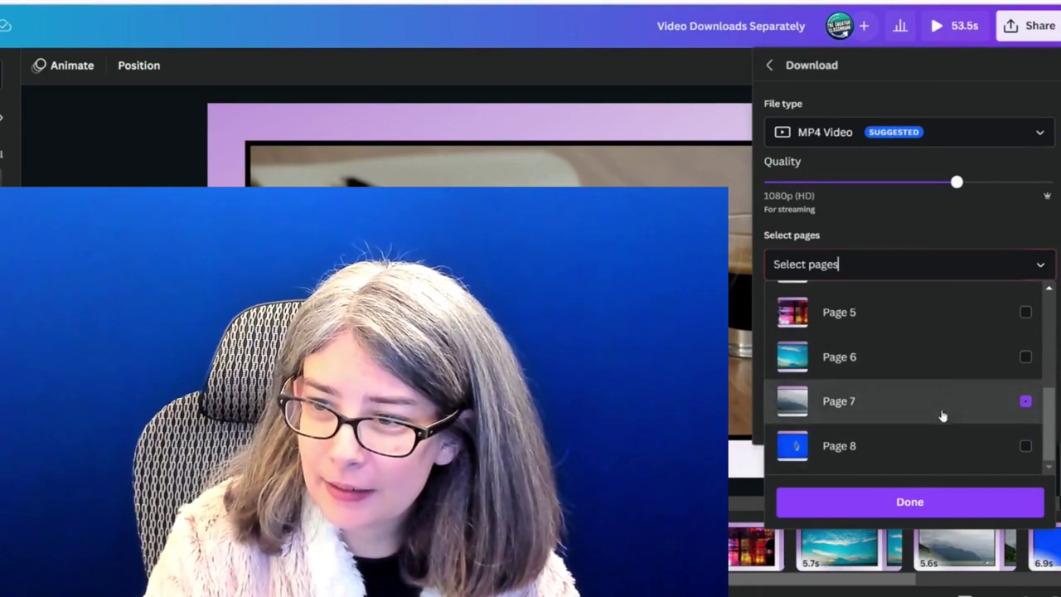
left_click(942, 445)
left_click(919, 506)
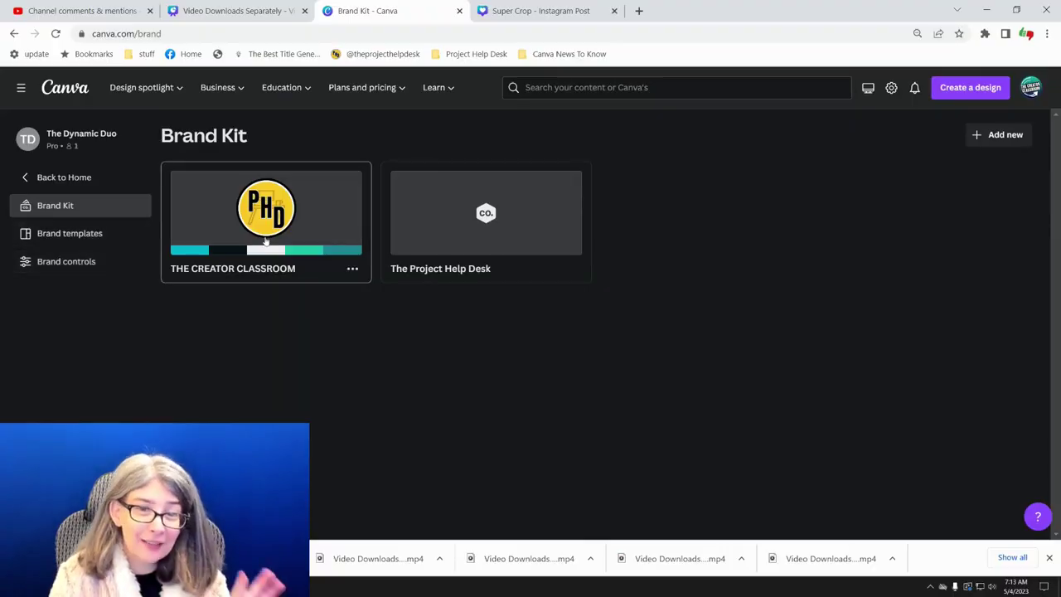
Open The Creator Classroom brand kit and scroll through its logos, colours, fonts, photos and graphics.
left_click(266, 240)
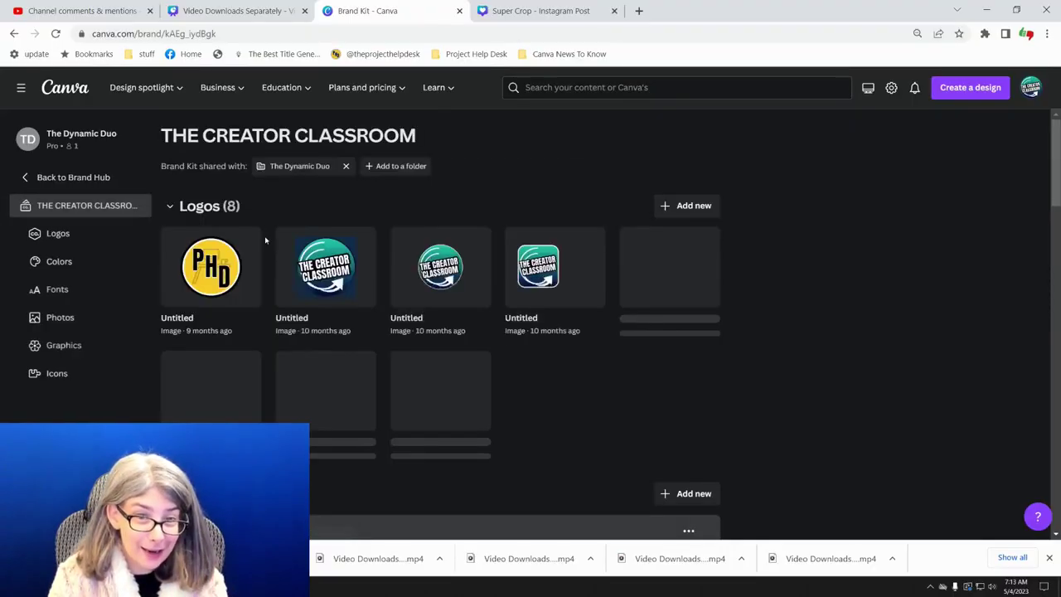
scroll(407, 311, "down", 2)
scroll(404, 313, "down", 15)
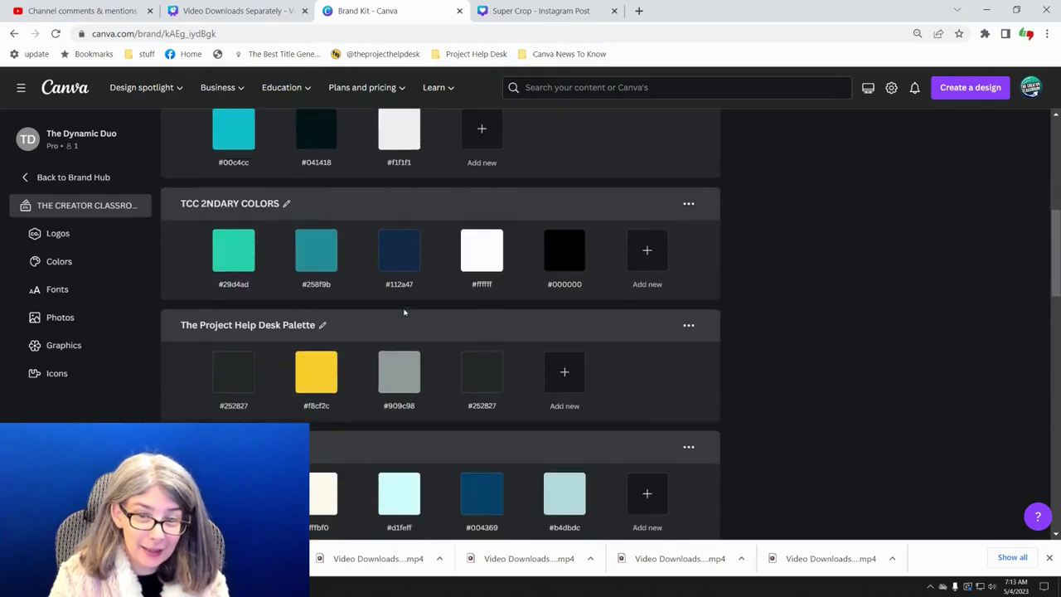
scroll(399, 315, "up", 5)
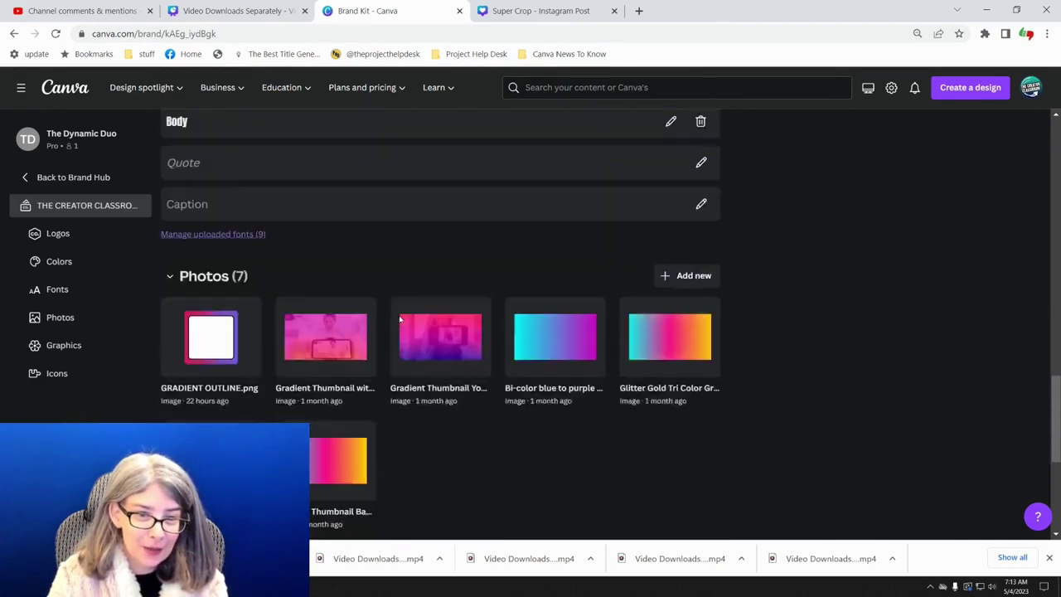
scroll(384, 309, "down", 5)
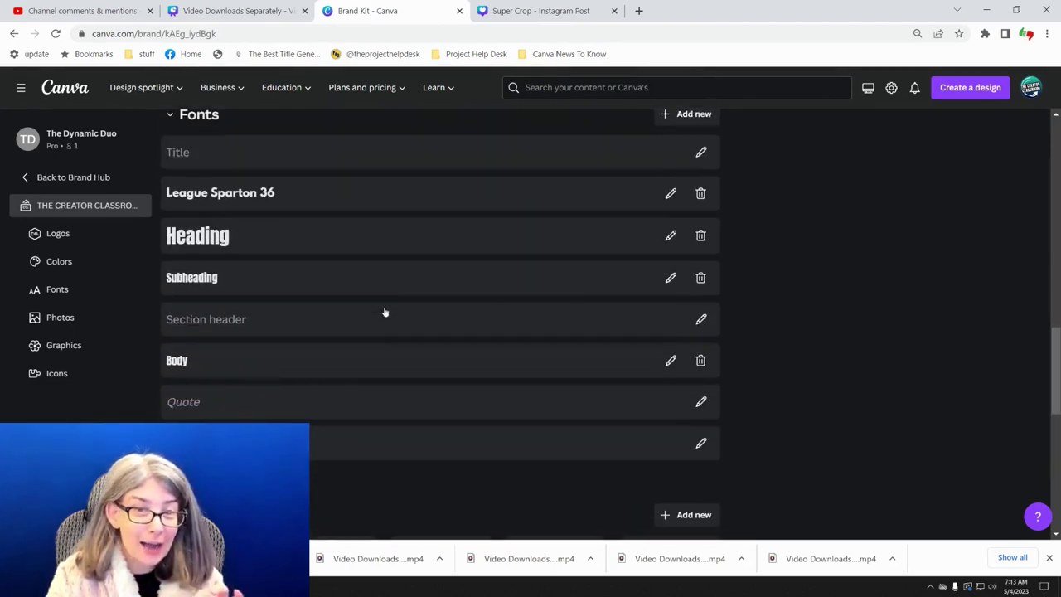
scroll(385, 310, "down", 2)
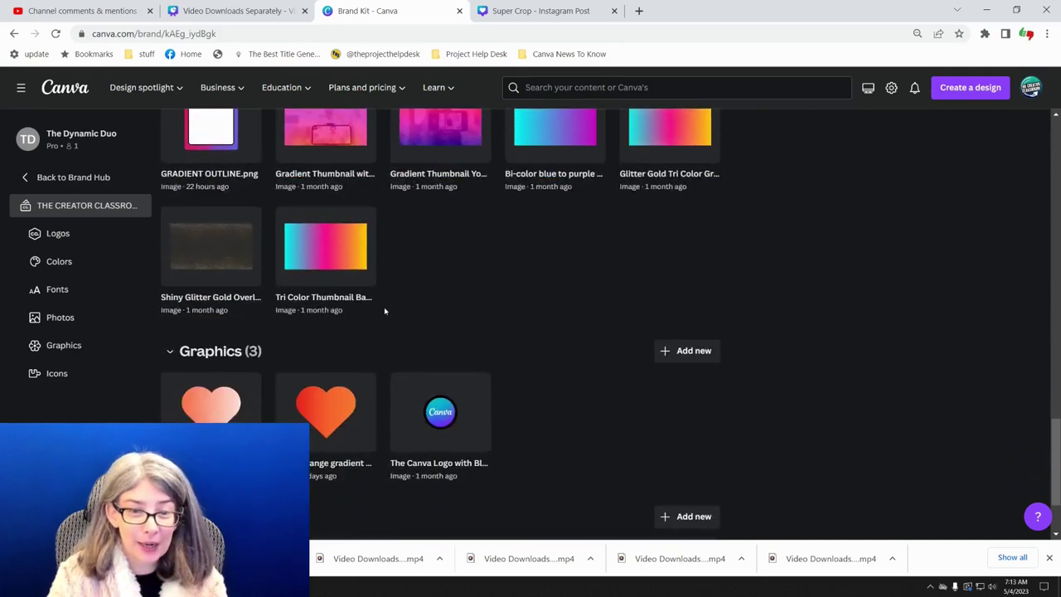
scroll(384, 310, "up", 1)
scroll(385, 310, "down", 2)
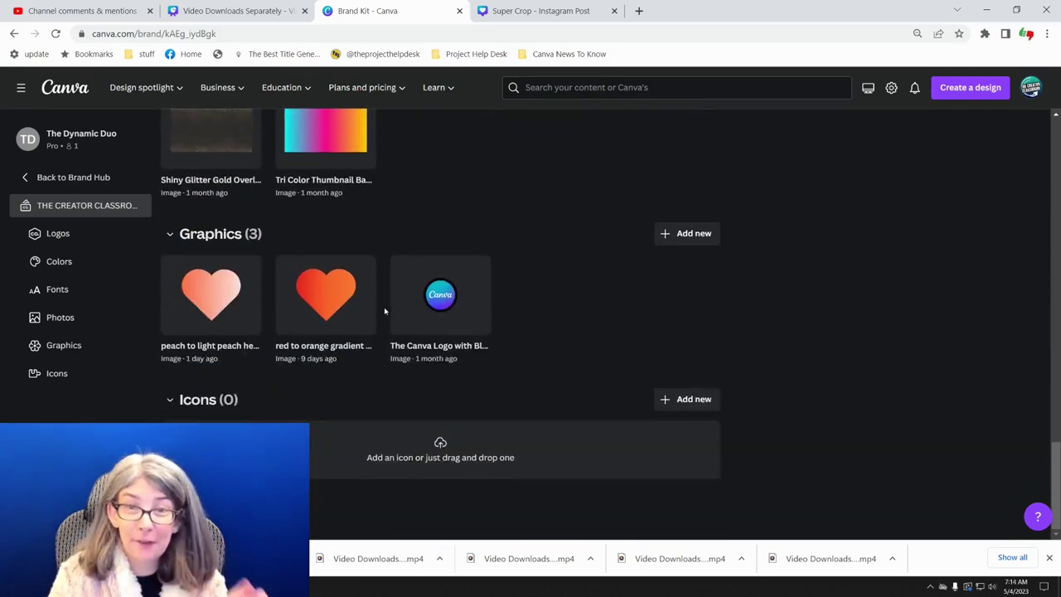
scroll(386, 315, "up", 2)
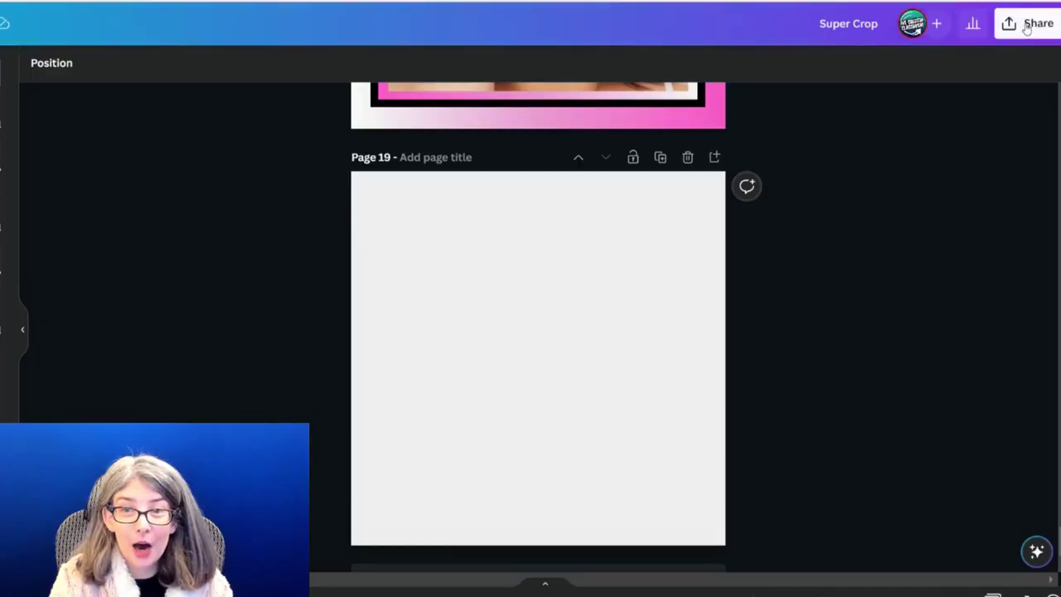
Turn on Transparent background for the Super Crop PNG download.
left_click(1026, 24)
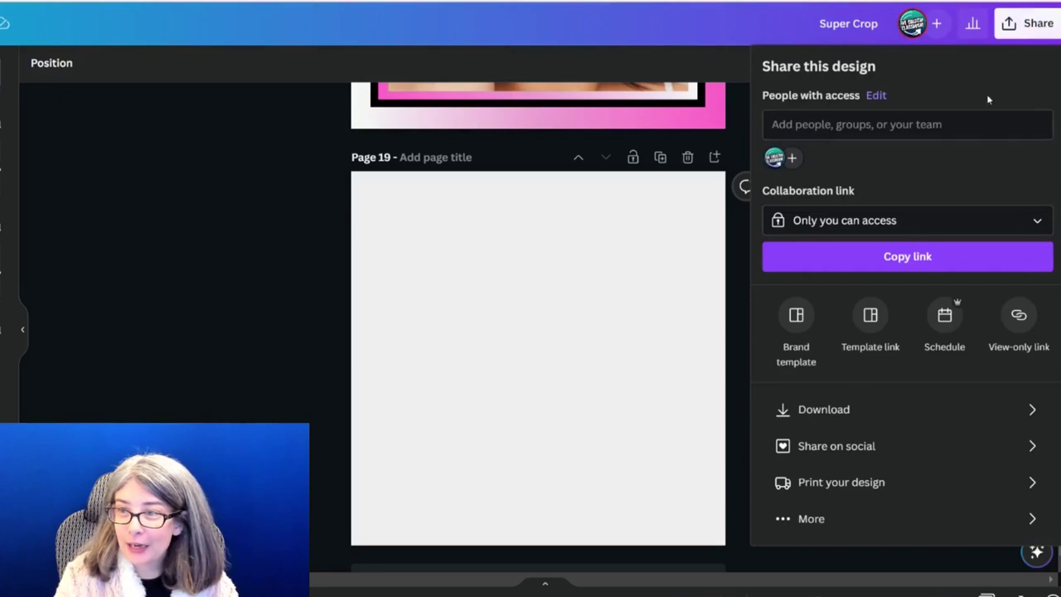
left_click(832, 414)
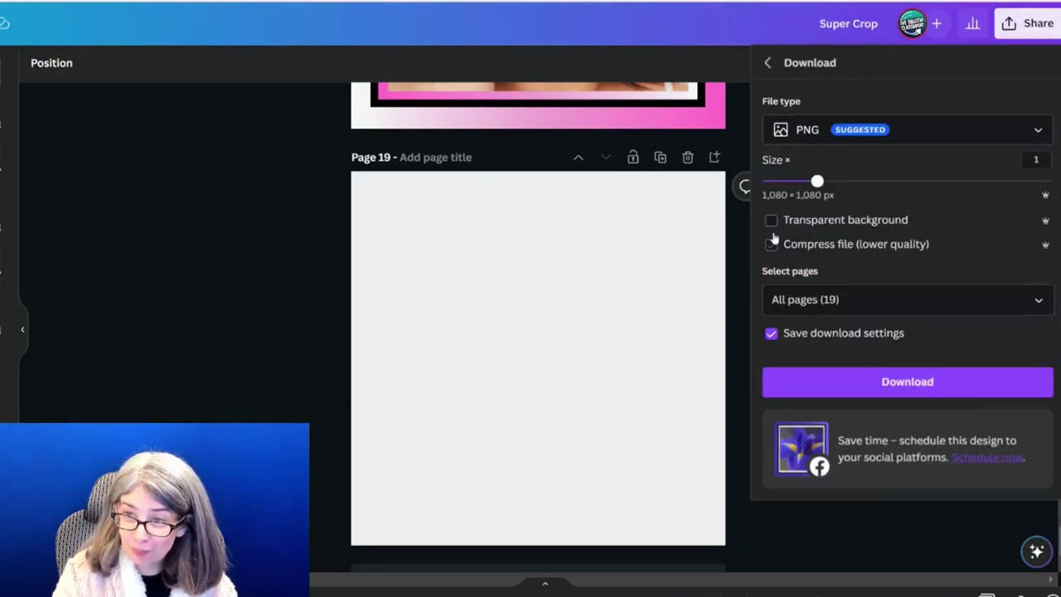
left_click(771, 222)
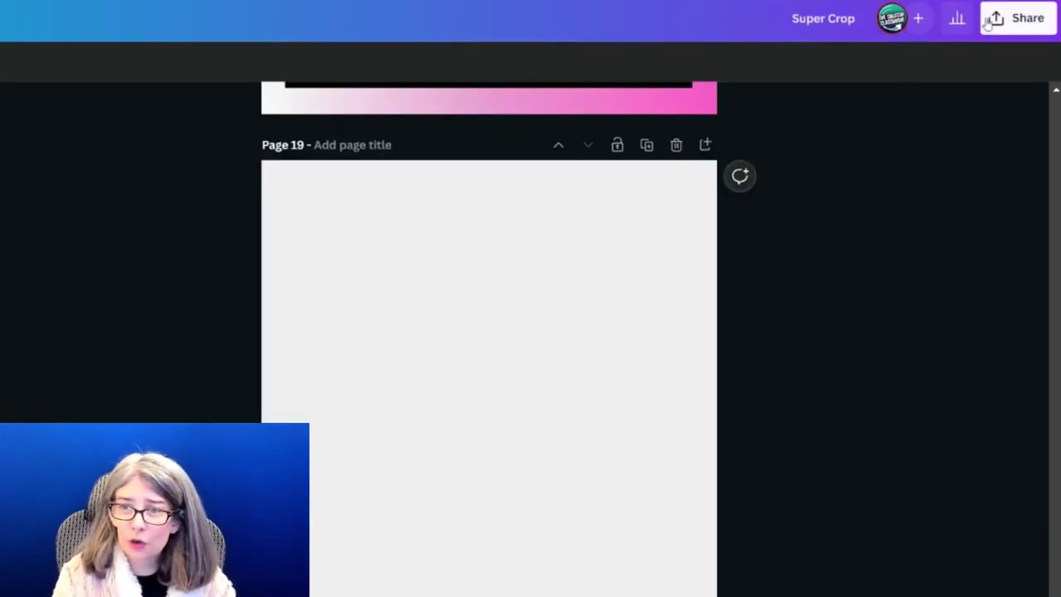
Deselect All pages (1–19) in the download's page selection.
left_click(999, 17)
left_click(792, 439)
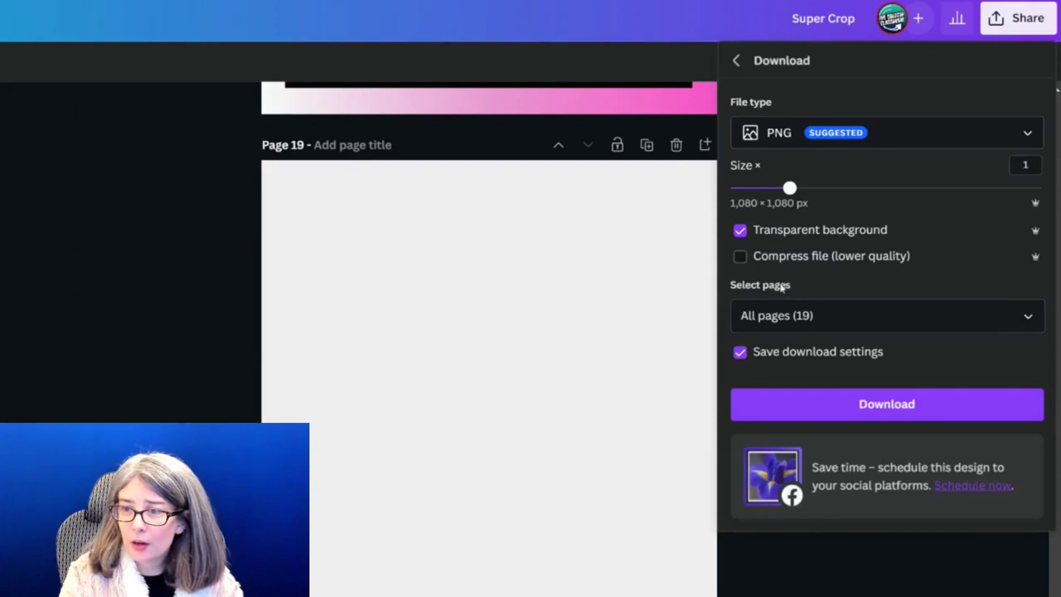
left_click(786, 324)
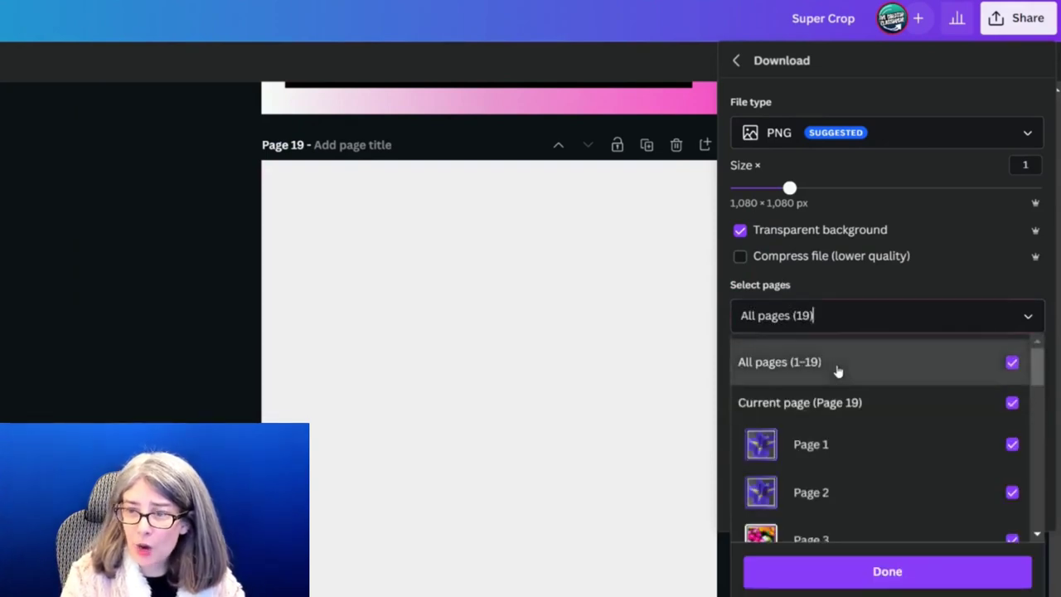
left_click(837, 373)
scroll(829, 466, "down", 2)
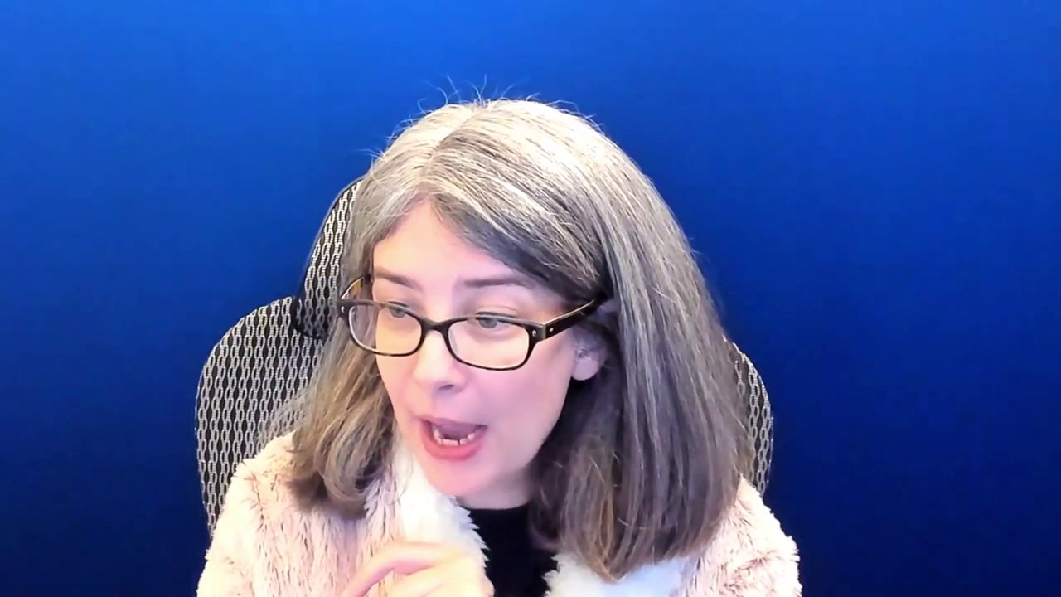